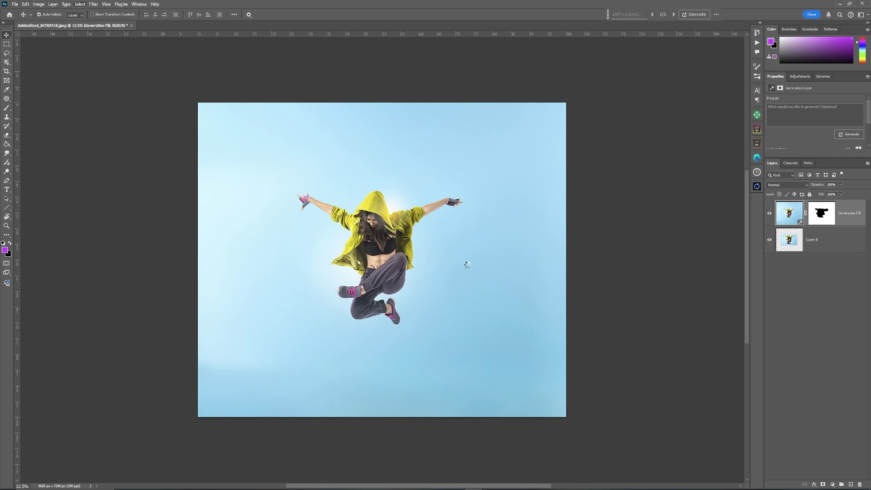
- Copy the selected jumping dancer onto a new Layer 1 with Ctrl+J
key("ctrl+j")
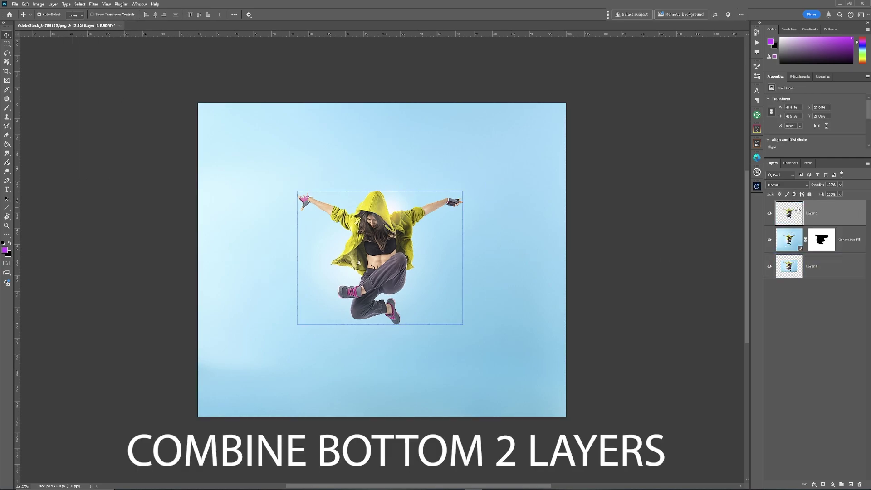
- Merge the Generative Fill layer and Layer 0 into one Layer 0, and hide the dancer's Layer 1
left_click(819, 242)
left_click(810, 264, "shift")
key("ctrl+d")
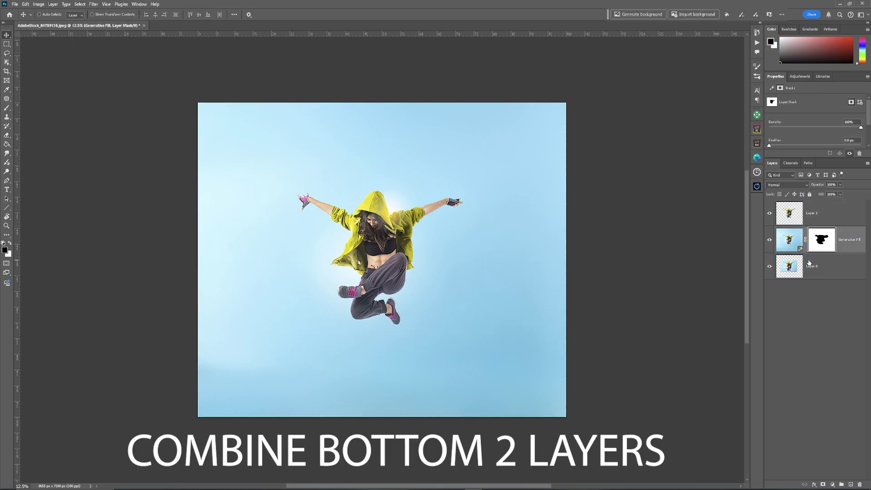
key("ctrl+e")
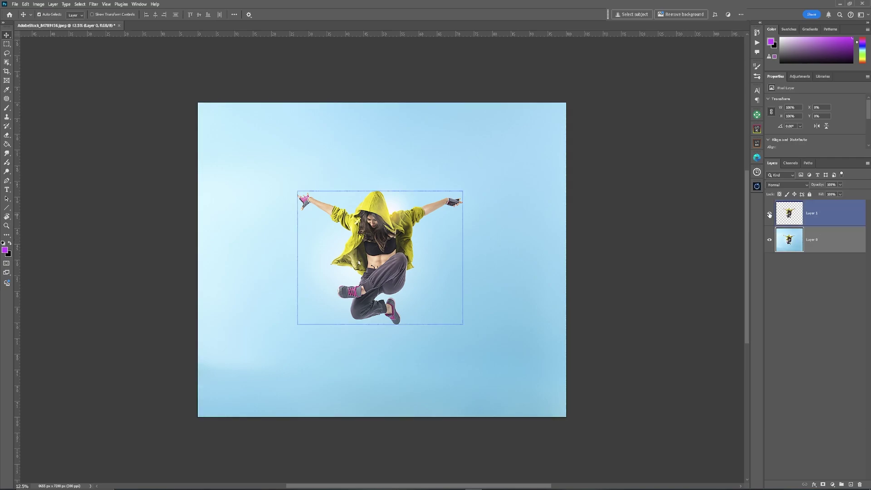
left_click(770, 213)
left_click(7, 43)
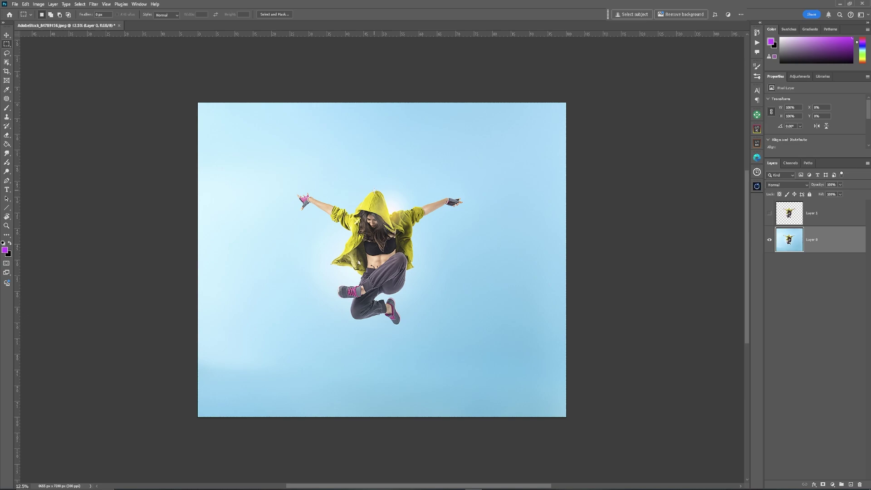
- Copy a thin hood-to-waist strip and a leg strip from Layer 0 onto Layers 2 and 3
left_click_drag(375, 191, 377, 313)
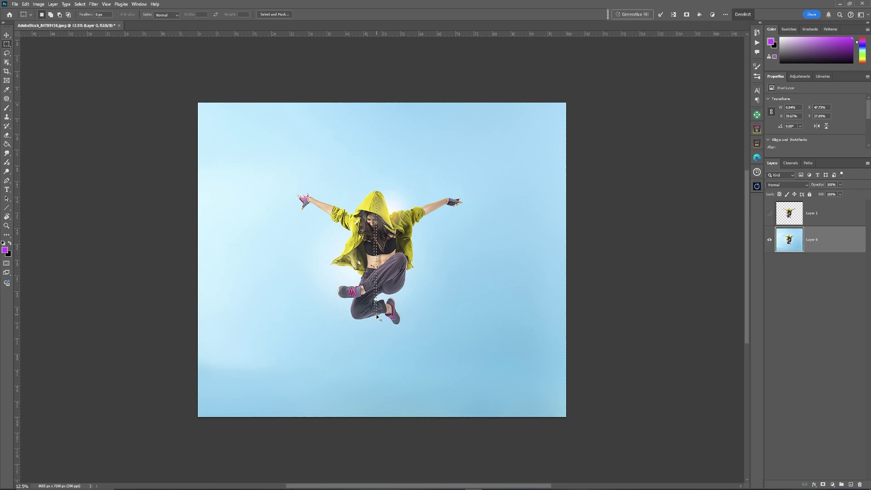
key("ctrl+j")
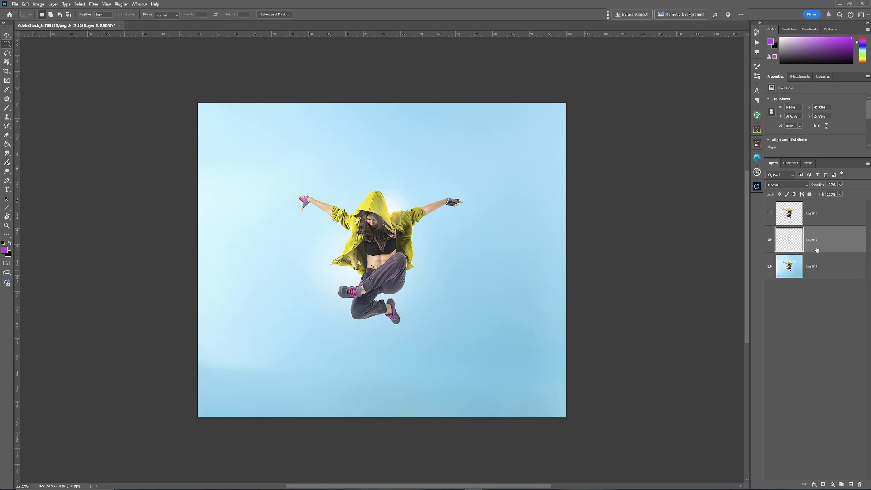
left_click(769, 239)
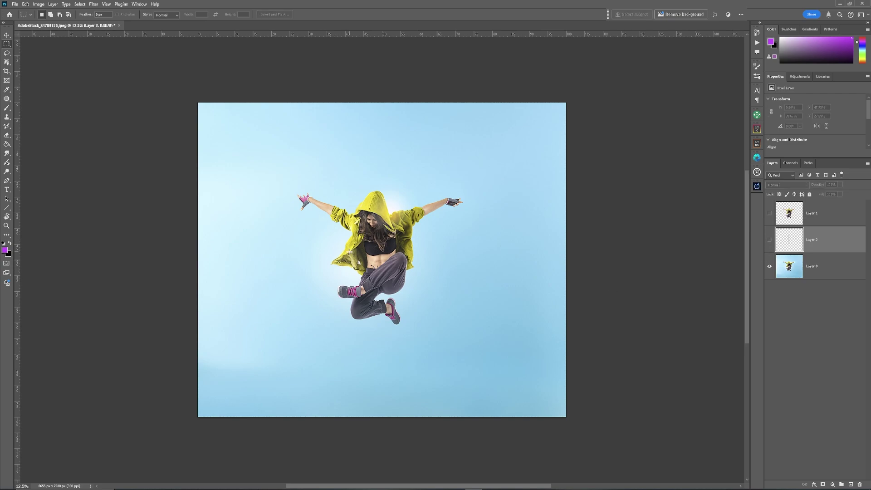
left_click_drag(349, 241, 350, 296)
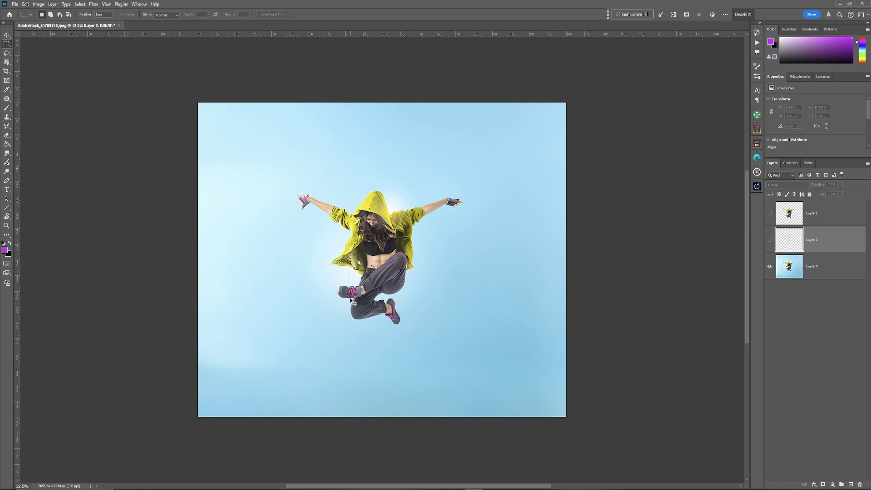
left_click(783, 276)
key("ctrl+j")
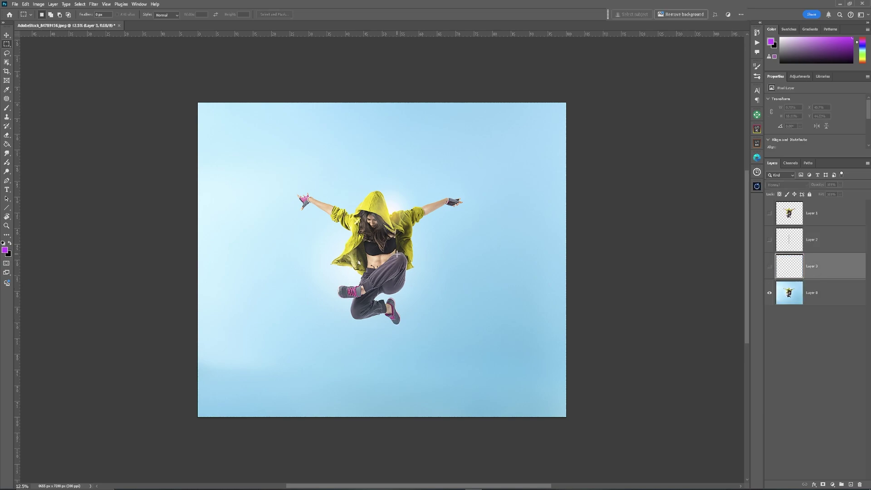
- Copy a strip down the other leg to Layer 4, and show only the three strips with Layer 0 hidden
left_click_drag(396, 253, 399, 327)
left_click(794, 297)
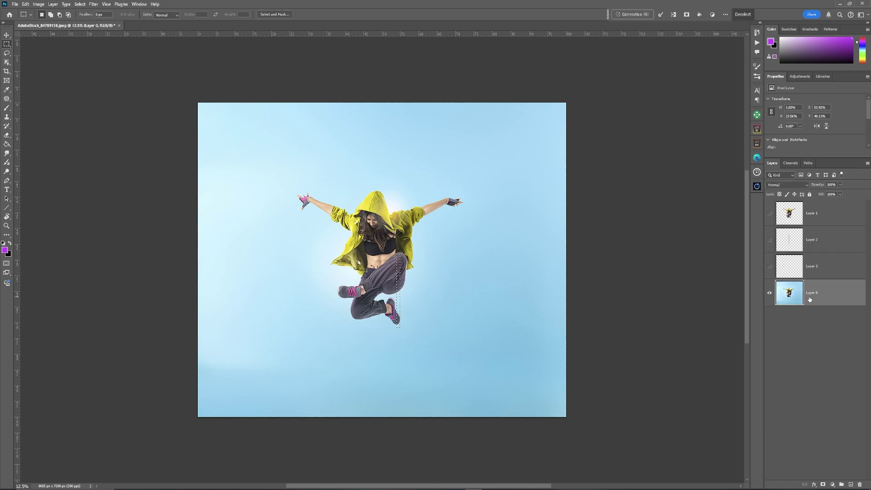
key("ctrl+j")
left_click(770, 319)
left_click(769, 266)
left_click(769, 240)
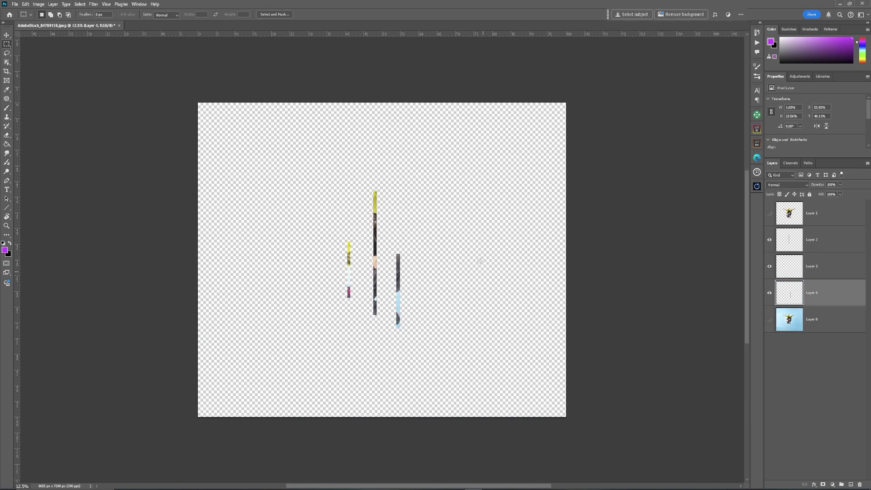
key("v")
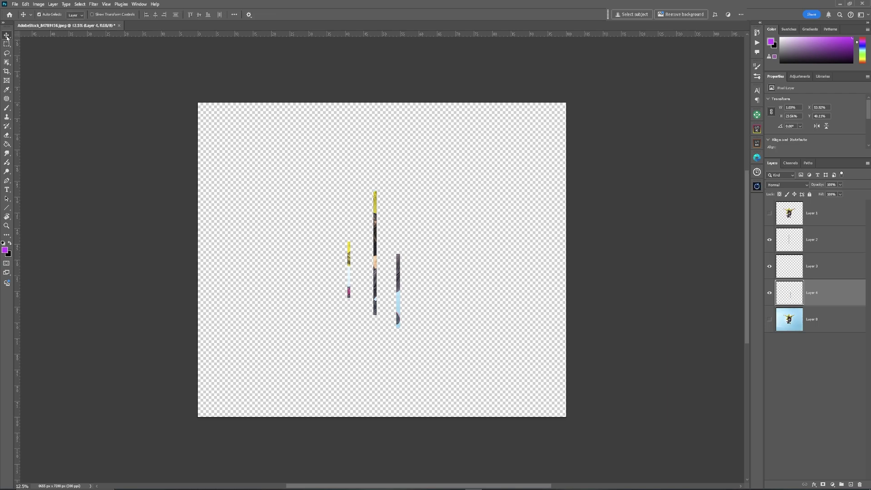
- Line up the three strips end to end and move Layer 3 above Layer 2
left_click(112, 6)
left_click(121, 166)
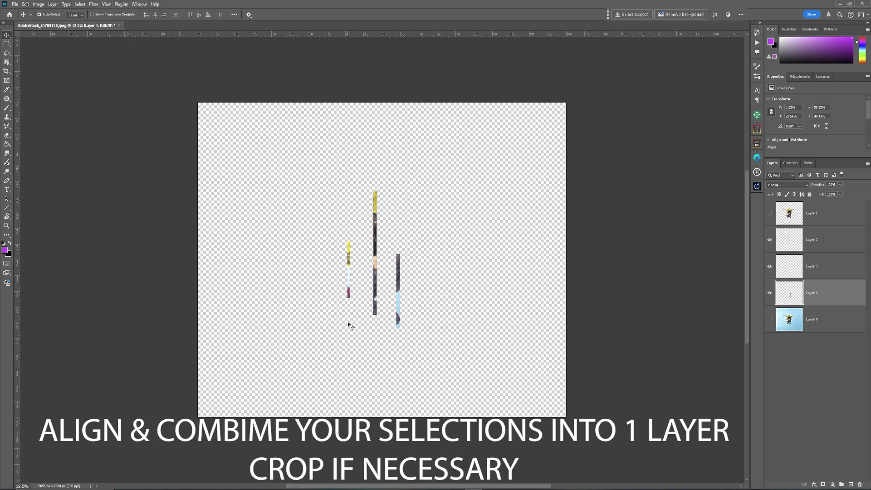
left_click_drag(398, 305, 377, 321)
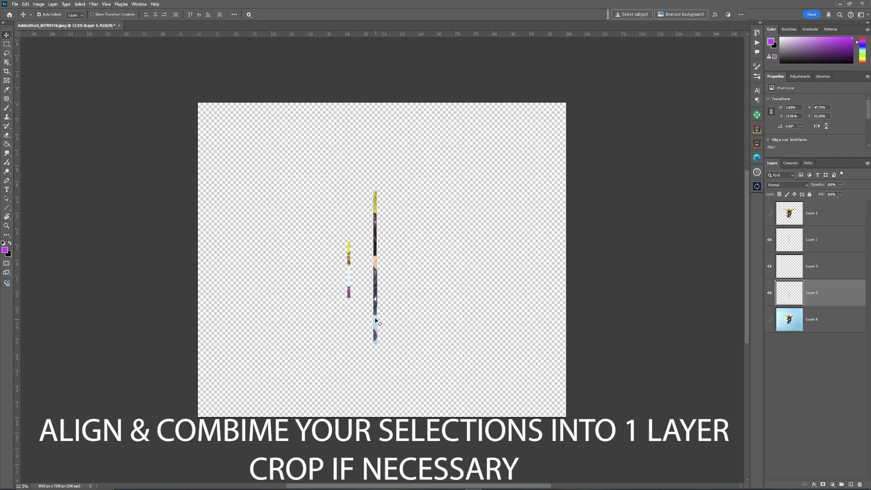
left_click_drag(350, 285, 390, 286)
key("ctrl+]")
- Merge the stacked strips down into a single Layer 4 column, then deselect and zoom out
key("m")
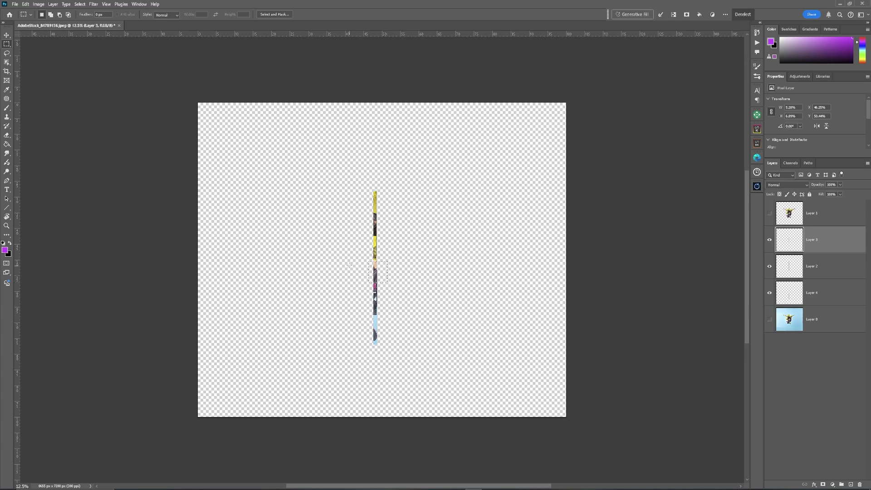
scroll(365, 277, "up", 3)
left_click_drag(525, 237, 540, 210)
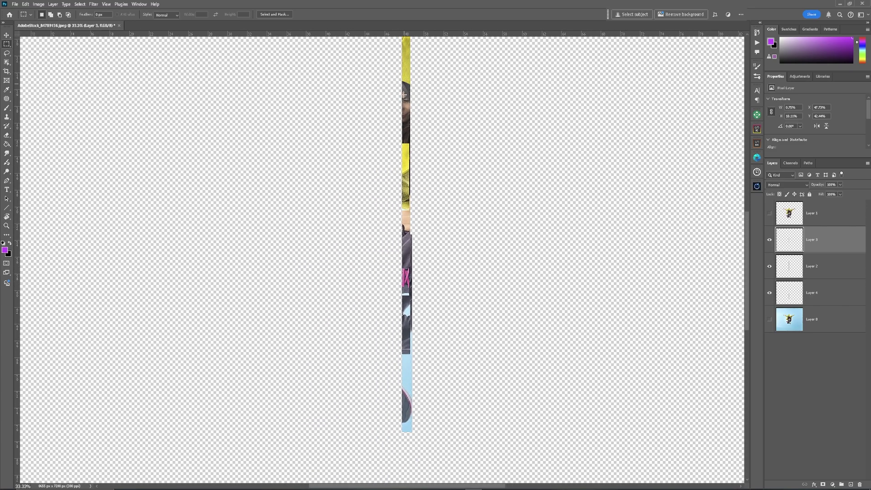
key("v")
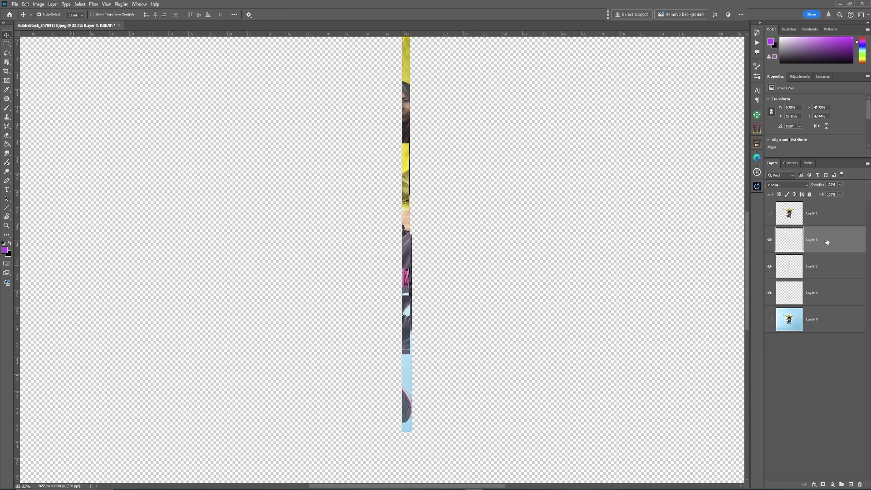
key("ctrl+e")
key("ctrl+e")
left_click_drag(476, 259, 470, 310)
key("m")
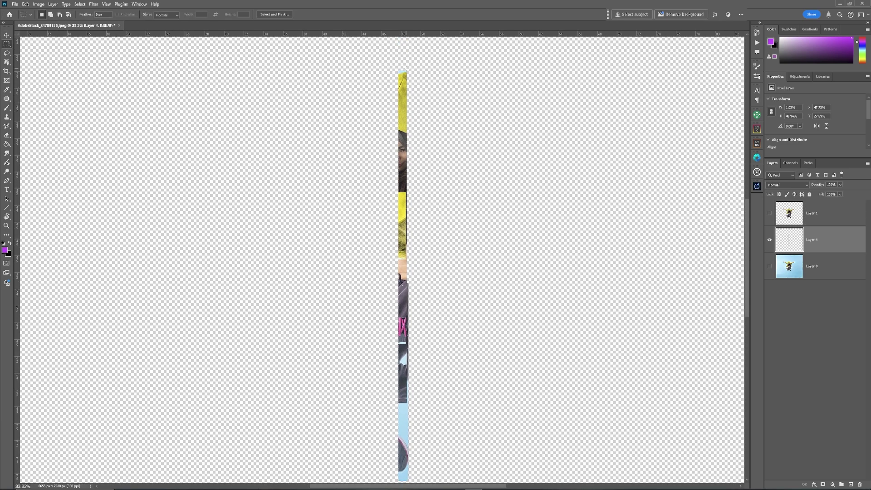
left_click_drag(406, 68, 418, 480)
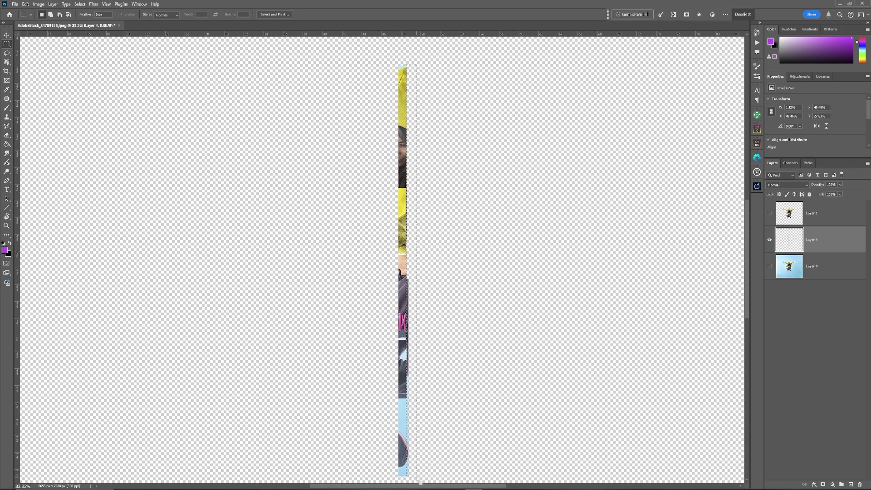
key("ctrl+d")
key("ctrl+minus")
key("ctrl+minus")
key("ctrl+minus")
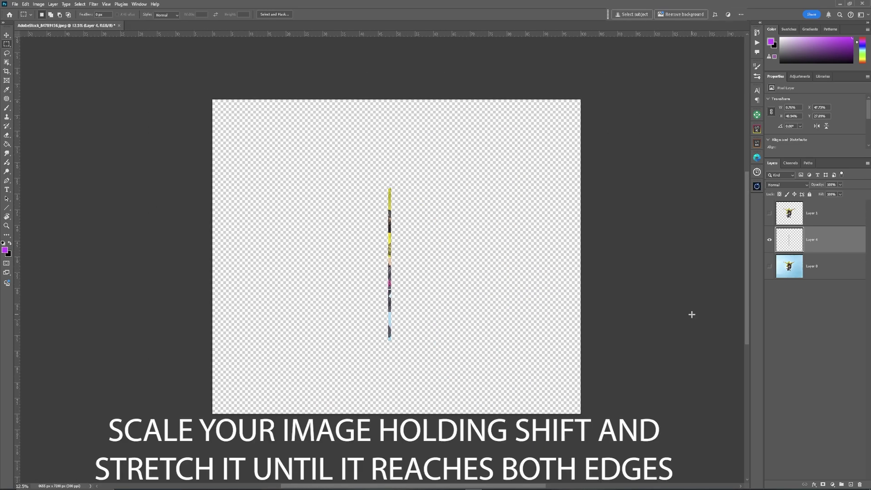
- Stretch the Layer 4 strip across the full canvas width, and show Layer 0 and Layer 1 again
key("ctrl+t")
left_click_drag(389, 265, 597, 271)
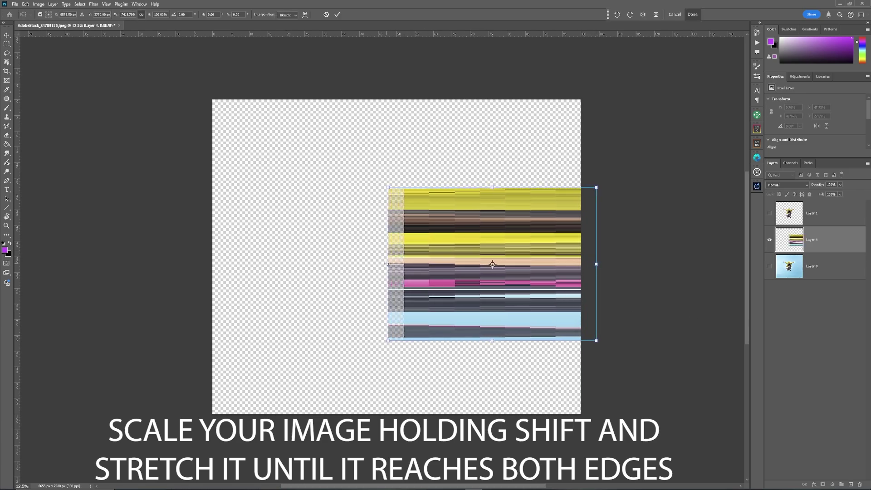
left_click_drag(387, 264, 180, 264)
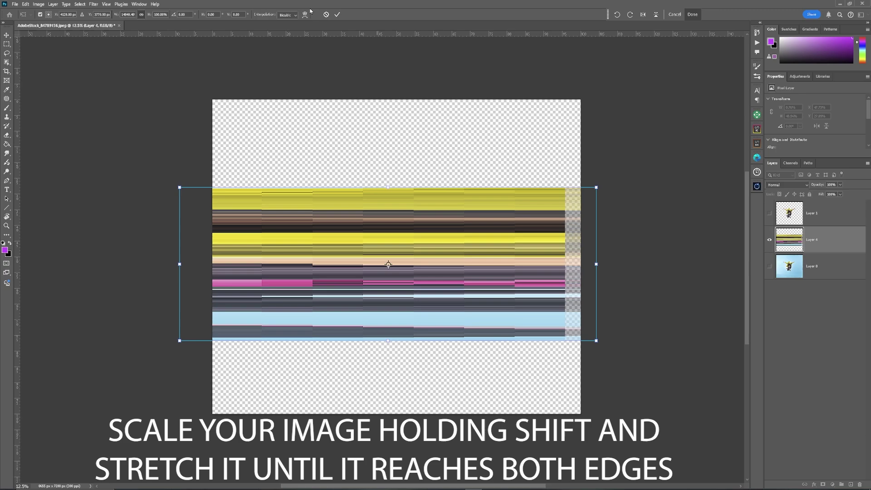
left_click(337, 14)
left_click(769, 266)
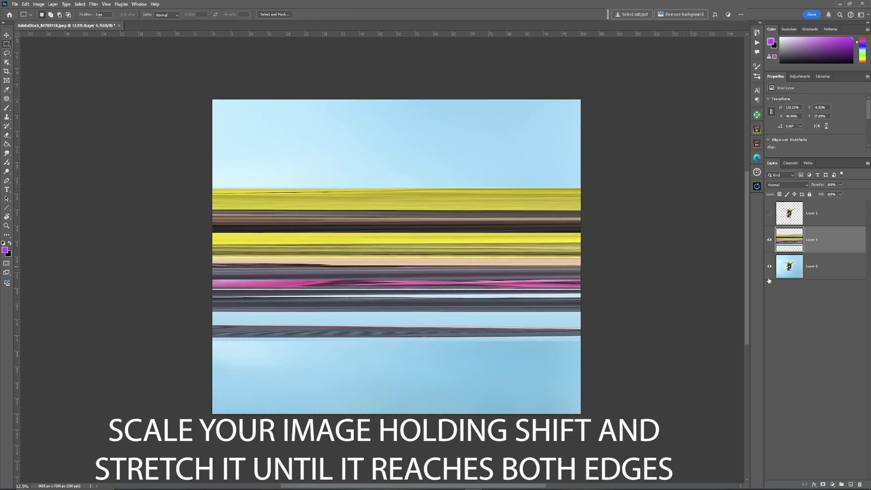
left_click(769, 214)
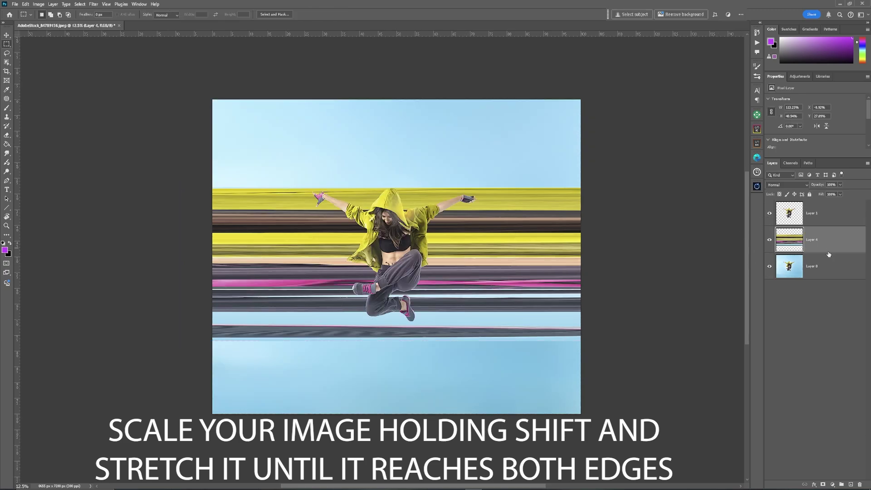
left_click(94, 4)
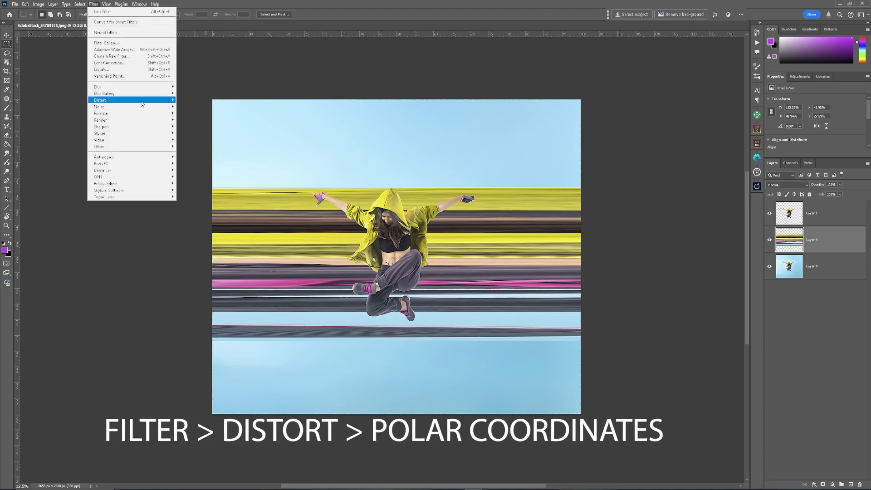
- Apply Distort > Polar Coordinates with Rectangular to Polar to the Layer 4 bands
mouse_move(136, 101)
left_click(203, 114)
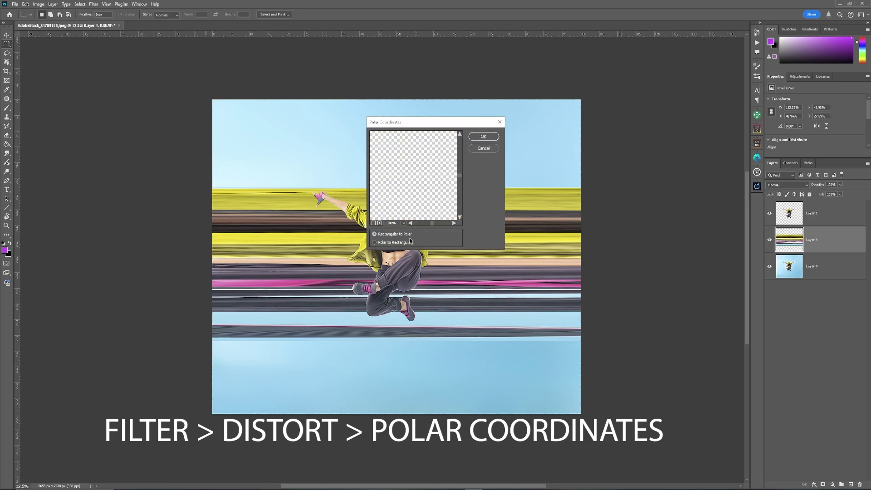
left_click(494, 139)
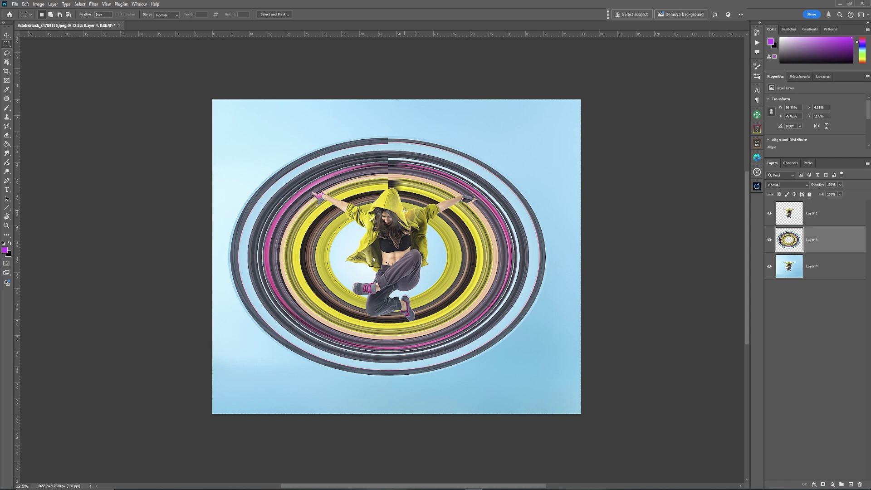
- Reshape the oval rings into even circles centred behind the dancer
key("ctrl+t")
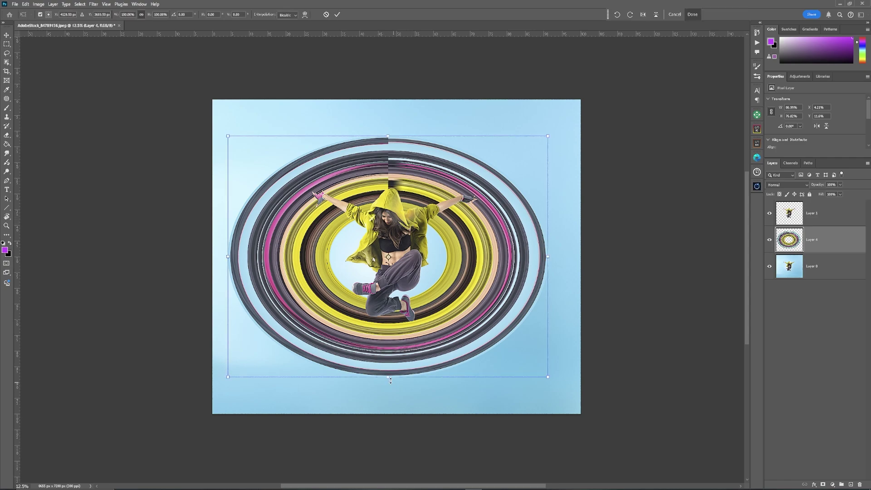
left_click_drag(388, 377, 385, 323)
left_click_drag(388, 135, 387, 185)
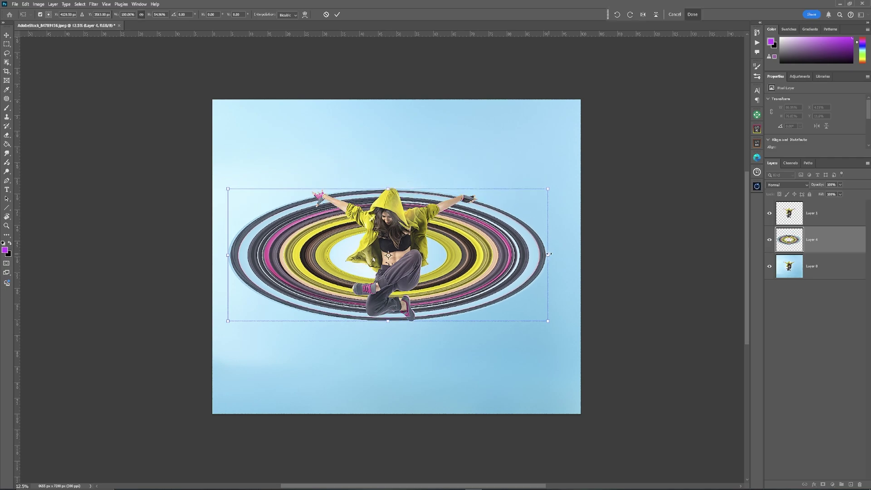
left_click_drag(548, 254, 378, 250)
left_click_drag(303, 255, 398, 253)
left_click_drag(400, 320, 389, 340)
left_click_drag(449, 251, 454, 247)
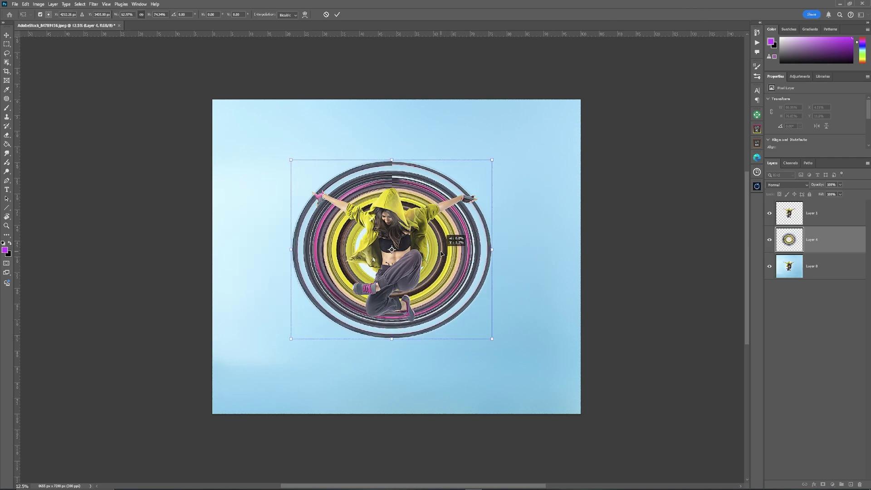
left_click(337, 14)
- Rotate the rings to about -52° and fine-tune their size
key("ctrl+t")
left_click_drag(499, 347, 527, 227)
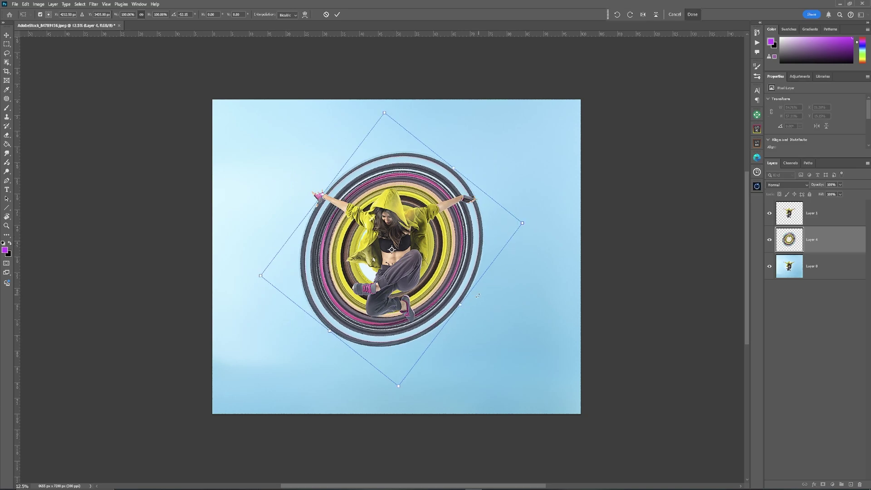
mouse_move(462, 304)
left_mouse_down()
mouse_move(482, 322)
mouse_move(472, 292)
left_mouse_up()
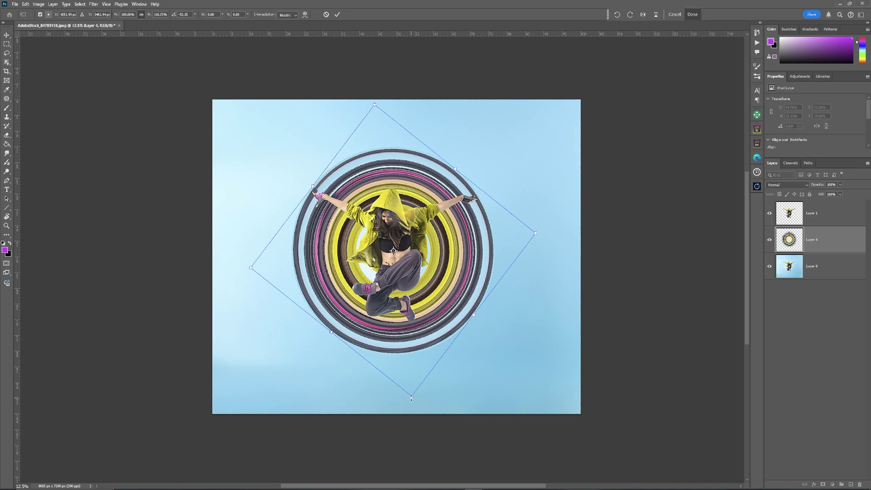
left_click_drag(420, 399, 417, 361)
key("Return")
- Toggle the dancer layer to check the rings, then select Layer 0 and fit the picture in the window
key("m")
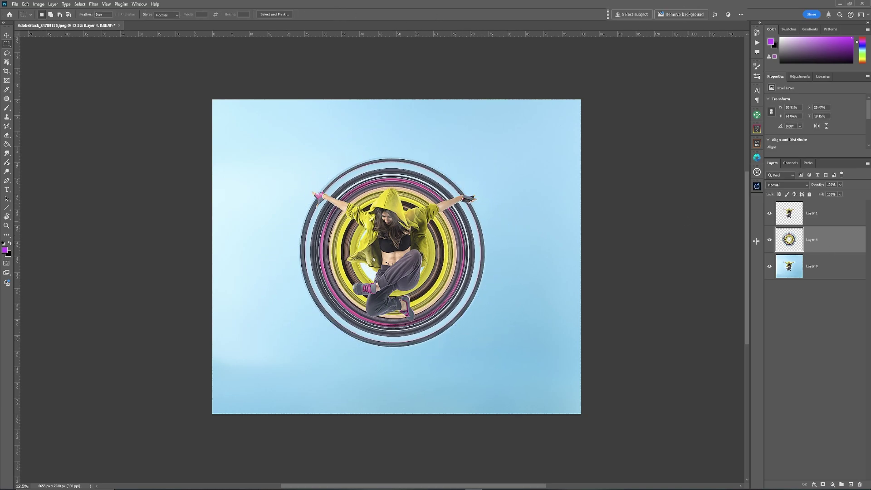
left_click(769, 213)
left_click(769, 217)
left_click(812, 272)
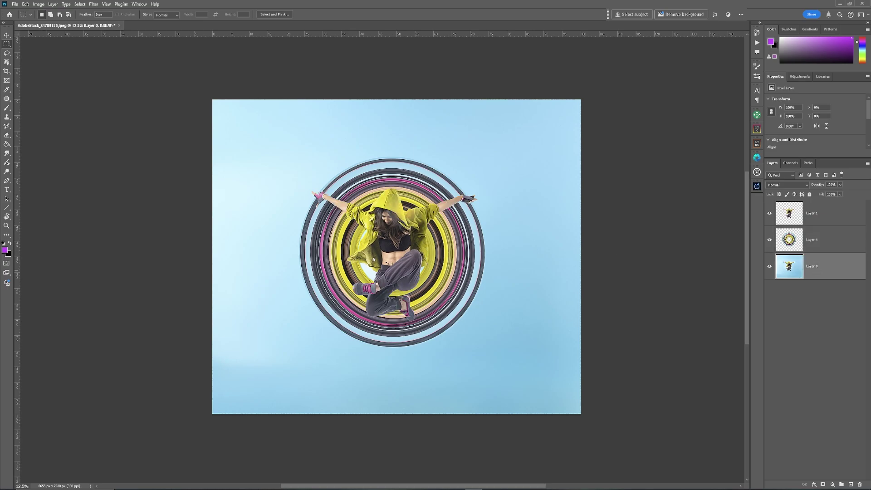
key("ctrl+0")
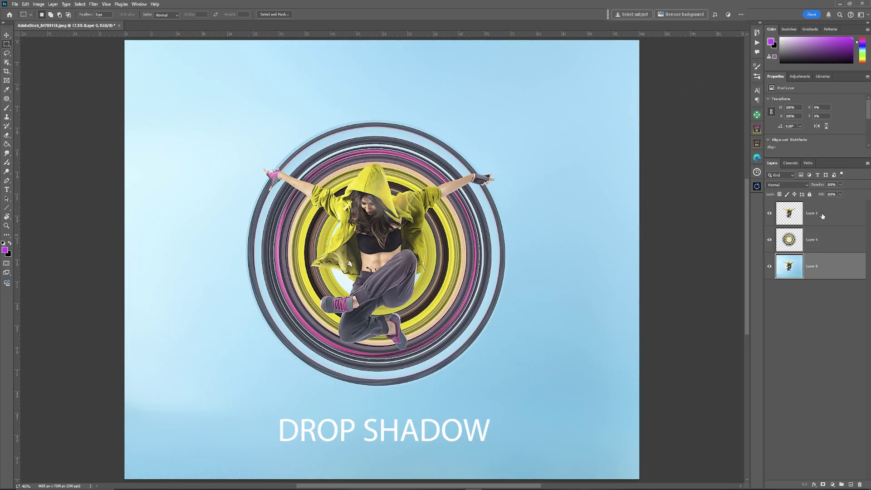
- Add a Drop Shadow layer style to the dancer's Layer 1
left_click(836, 223)
double_click(836, 224)
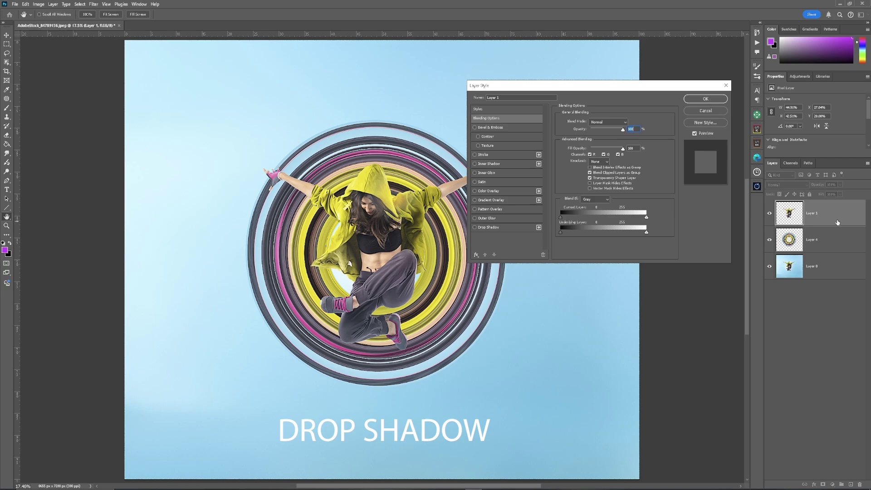
left_click(475, 227)
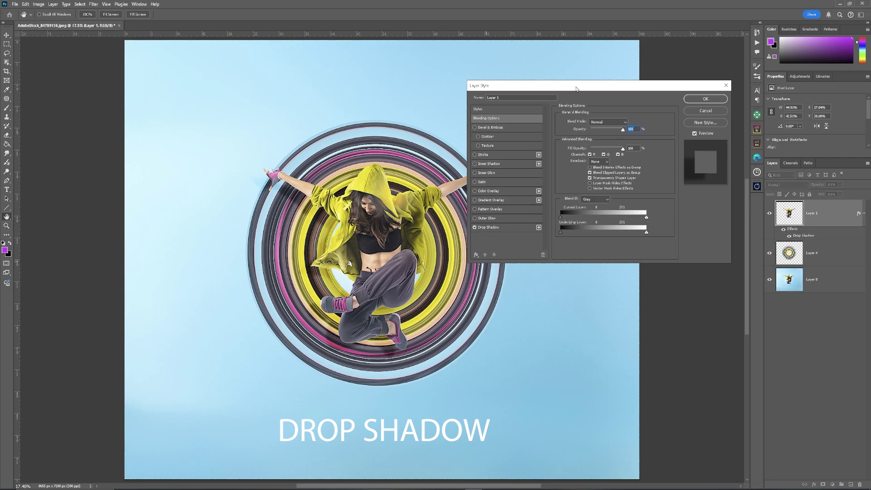
left_click_drag(576, 88, 639, 32)
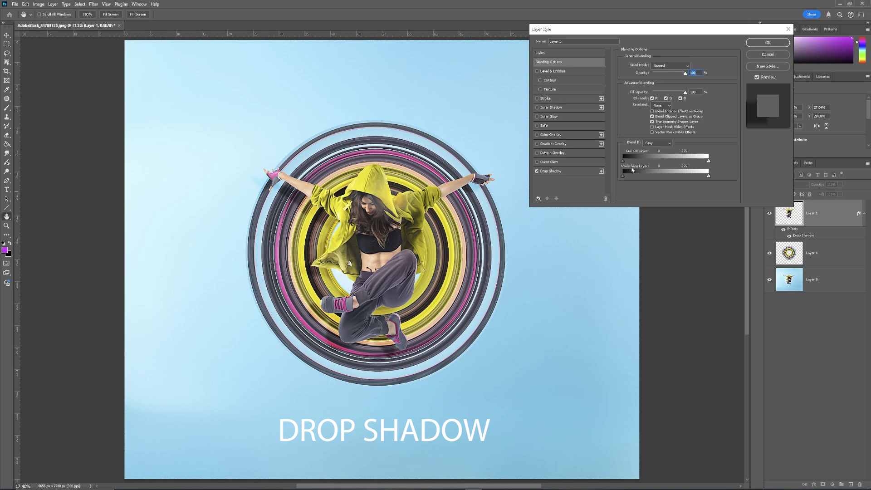
left_click(565, 171)
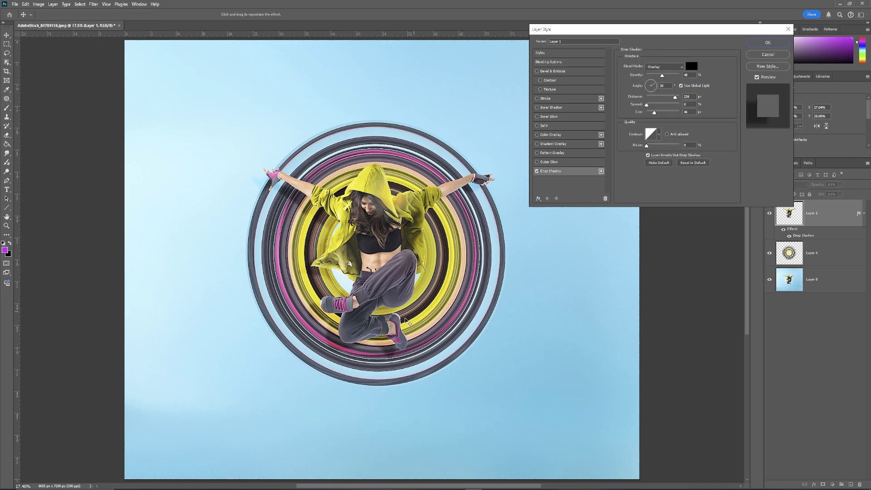
- Set the dancer's drop shadow to about 125° with a longer offset and higher opacity
left_click_drag(389, 349, 411, 347)
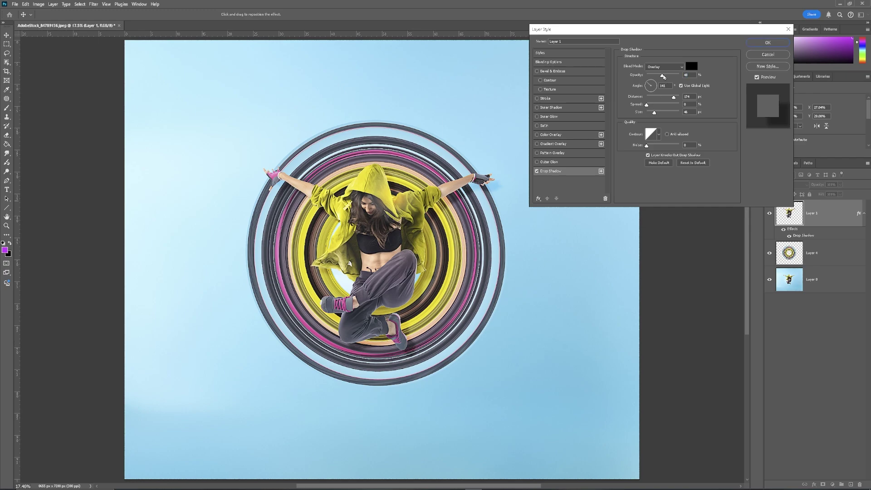
left_click_drag(668, 76, 672, 76)
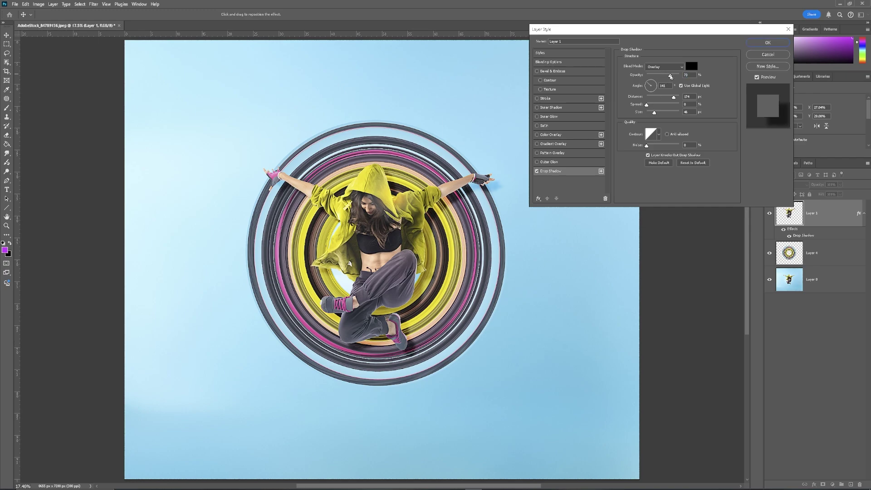
left_click(668, 77)
left_click_drag(431, 282, 431, 287)
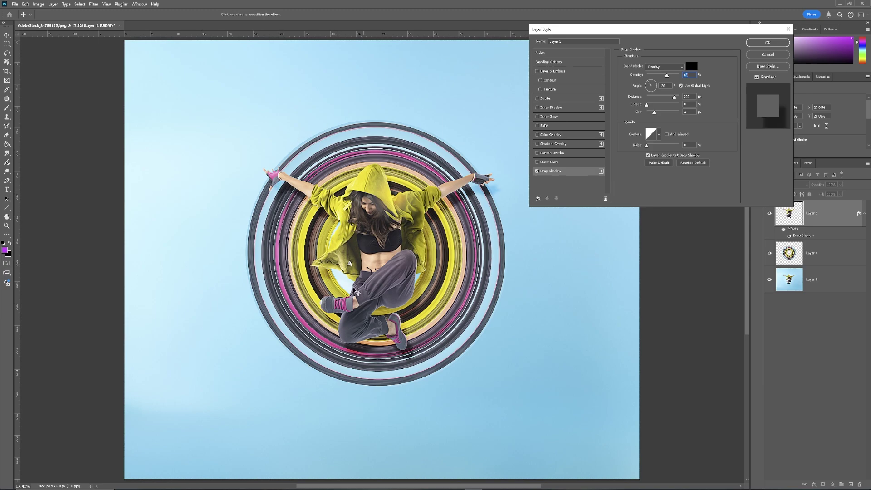
left_click(778, 43)
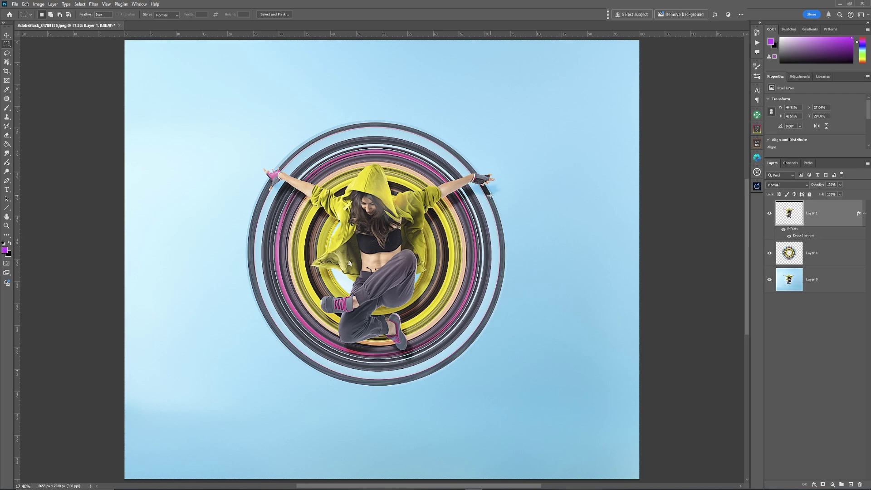
- Convert the dancer's Drop Shadow effect into its own separate layer
right_click(815, 237)
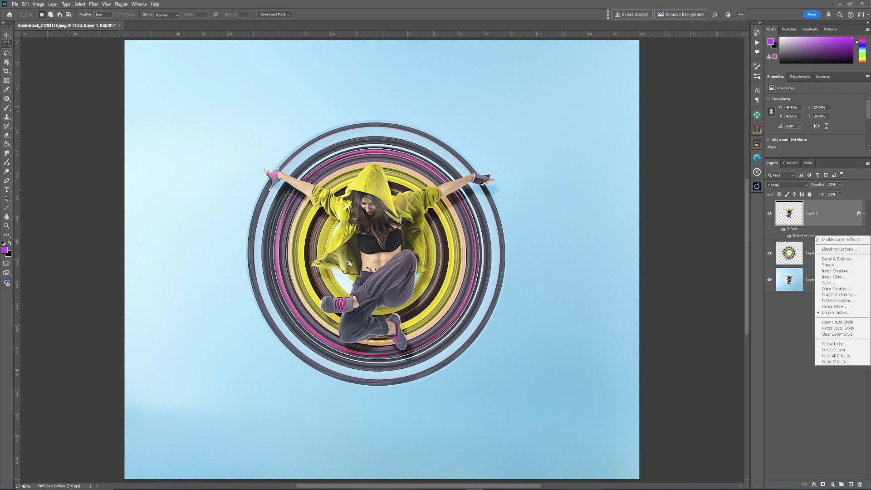
left_click(845, 351)
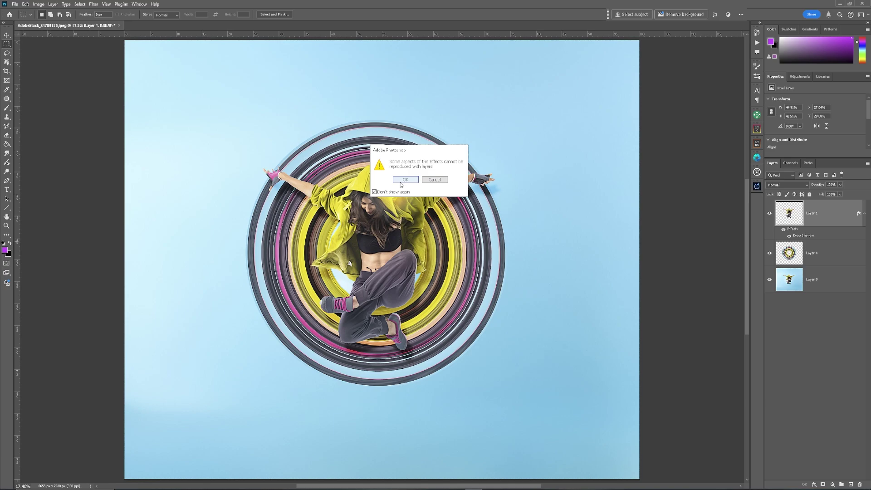
left_click(405, 179)
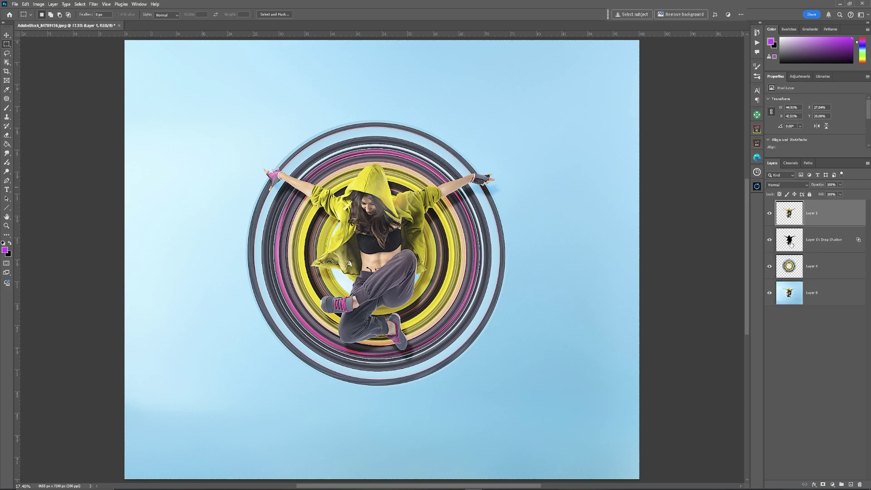
- Mask the separated shadow layer and paint out a stray bit with a small brush
left_click(823, 484)
left_click(833, 249)
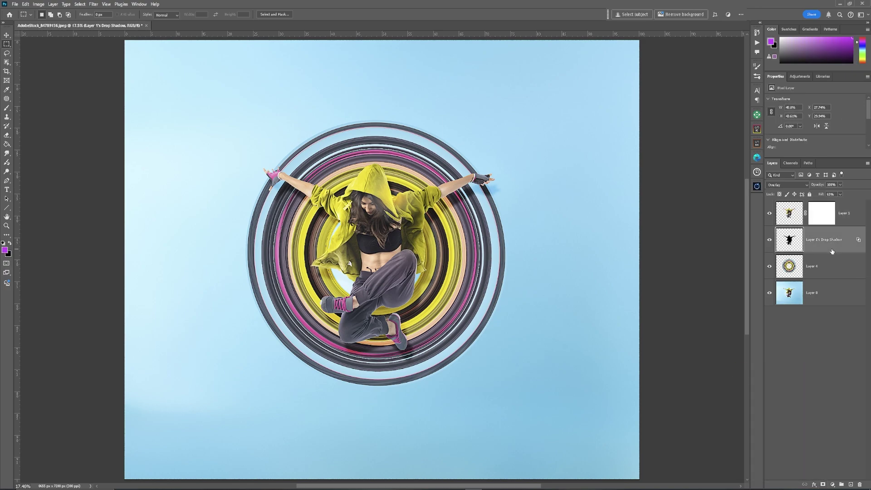
key("ctrl+z")
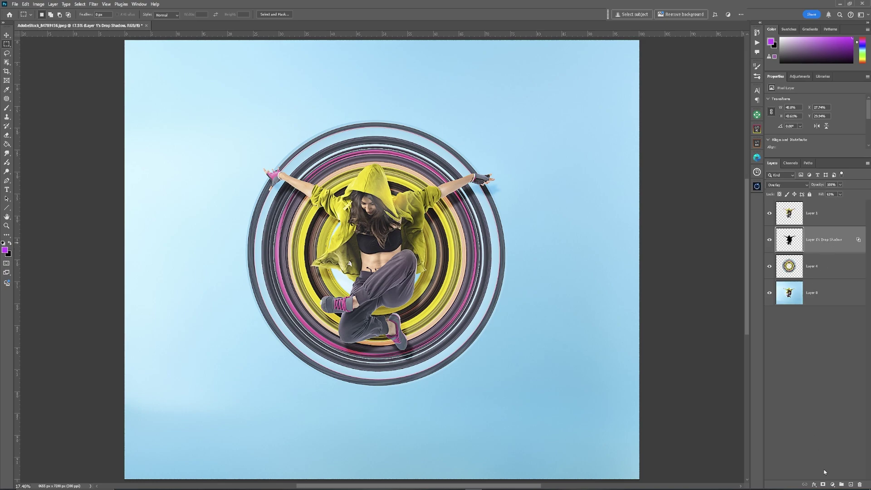
left_click(823, 484)
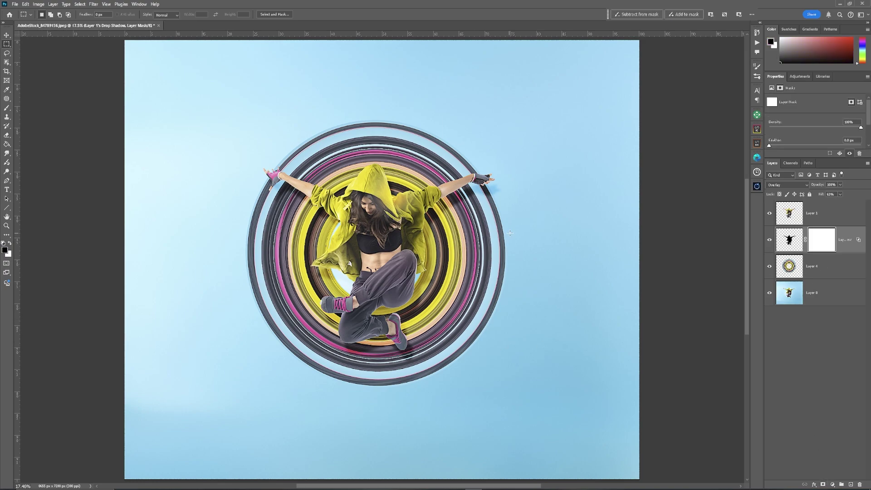
key("b")
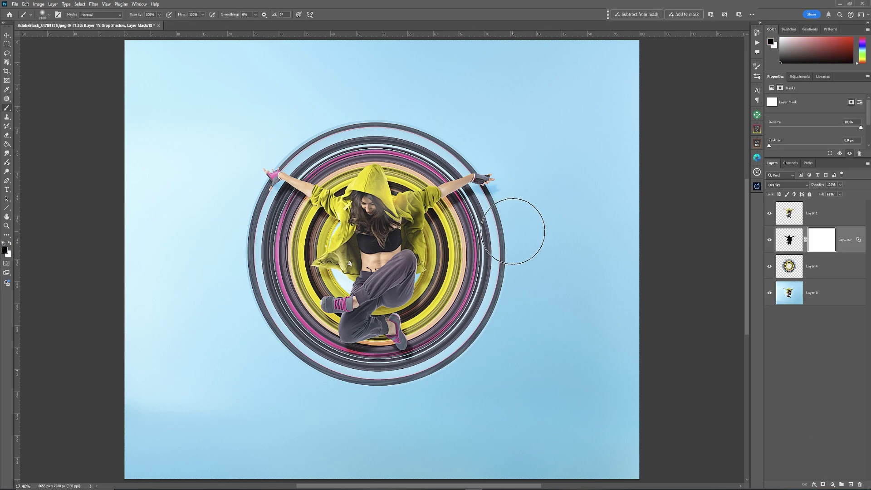
key("bracketleft")
key("bracketleft")
key("bracketleft")
key("bracketleft")
key("bracketleft")
key("bracketleft")
key("bracketleft")
key("bracketleft")
key("bracketleft")
key("bracketleft")
key("bracketleft")
key("bracketleft")
key("bracketleft")
key("bracketleft")
key("bracketleft")
key("bracketleft")
left_click_drag(494, 196, 499, 203)
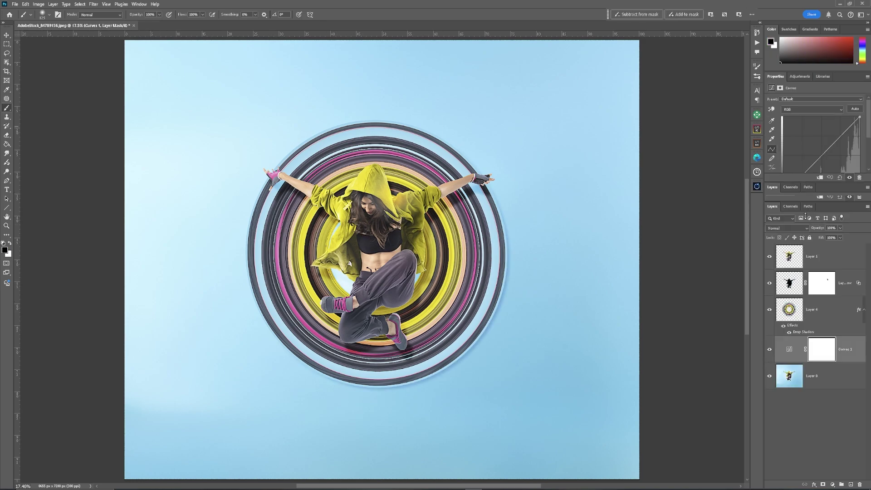
- Add Curves and a colorized Hue/Saturation (Hue 283, Saturation 57), and set the lily photo's blend to Soft Light
left_click_drag(816, 173, 807, 154)
left_click(800, 76)
left_click(794, 104)
left_click(803, 162)
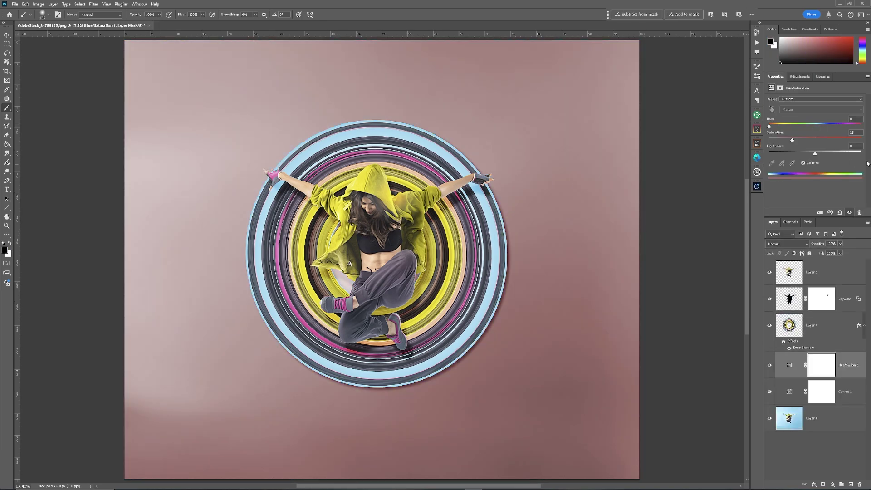
left_click_drag(769, 126, 841, 126)
left_click_drag(792, 140, 822, 142)
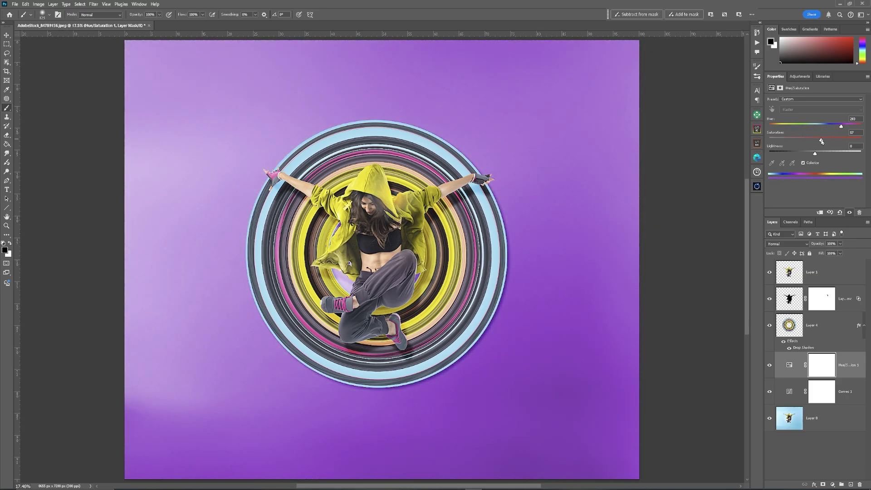
left_click(787, 244)
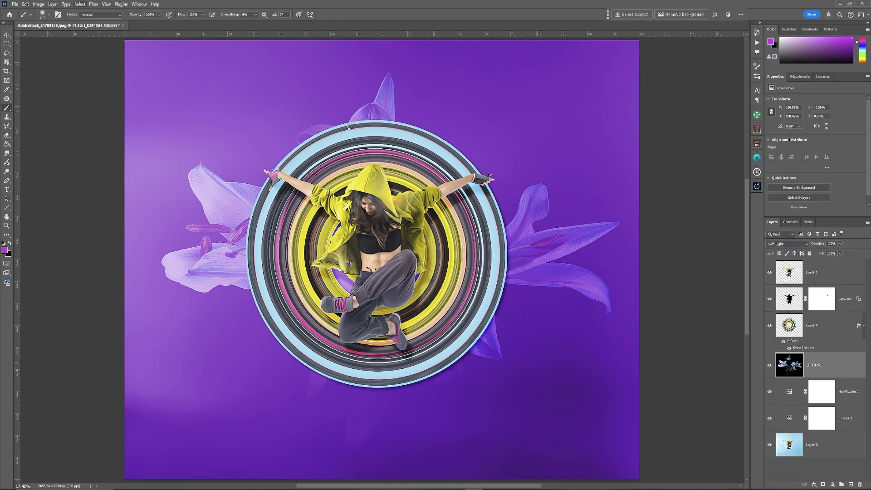
- Apply a Spin Blur to the lily layer, enlarging the blur ring to cover the lilies
left_click(93, 4)
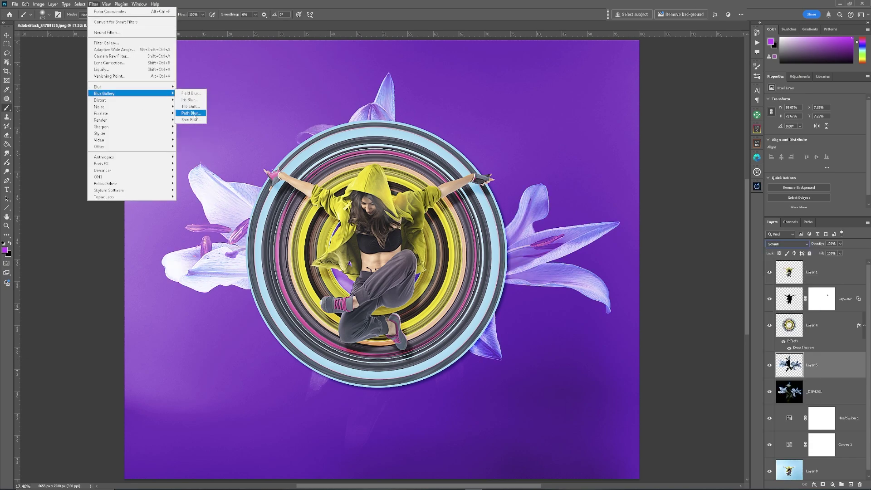
left_click(191, 111)
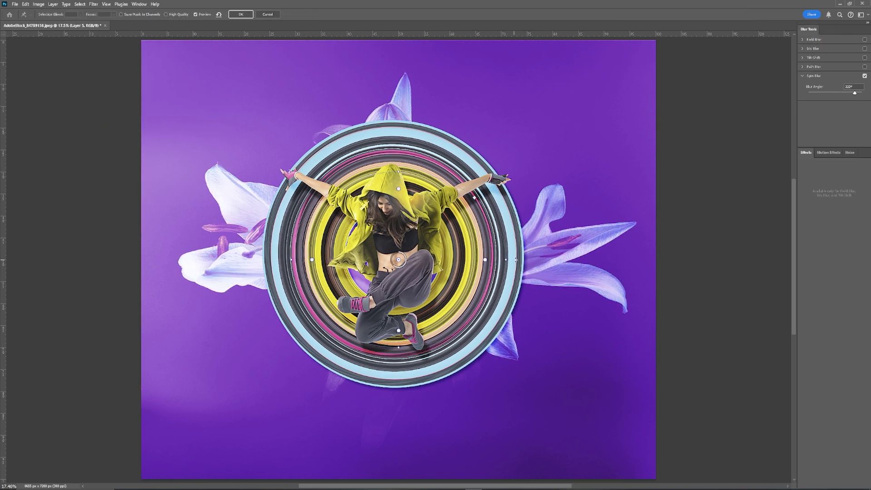
left_click_drag(516, 260, 611, 260)
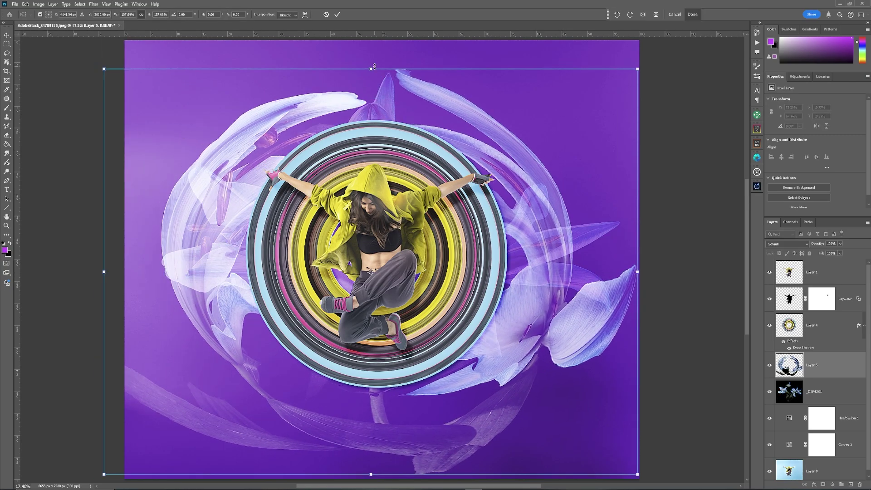
left_click(825, 399)
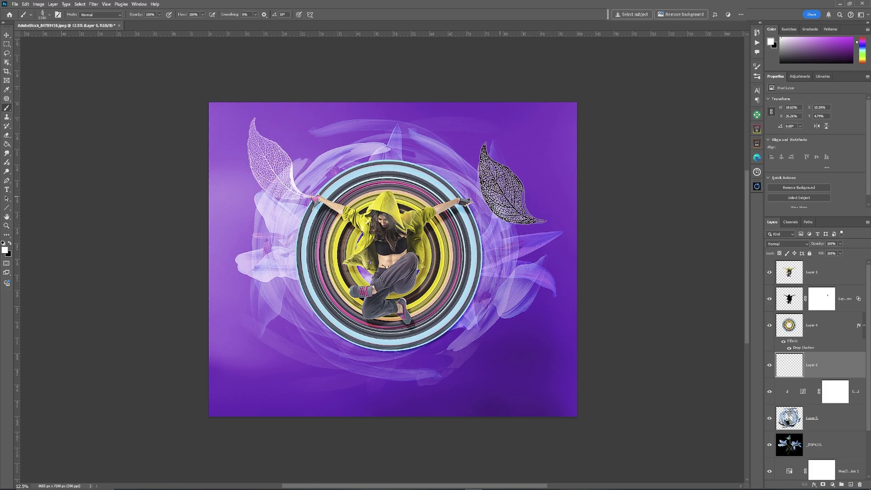
- Check the brush tip settings, then add a new layer above Hue/Saturation and pick purple as paint colour
left_click(58, 15)
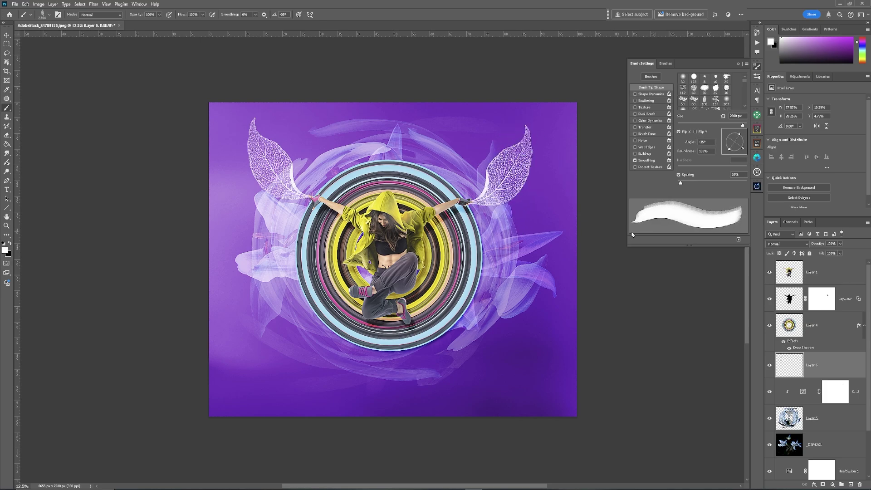
left_click(738, 63)
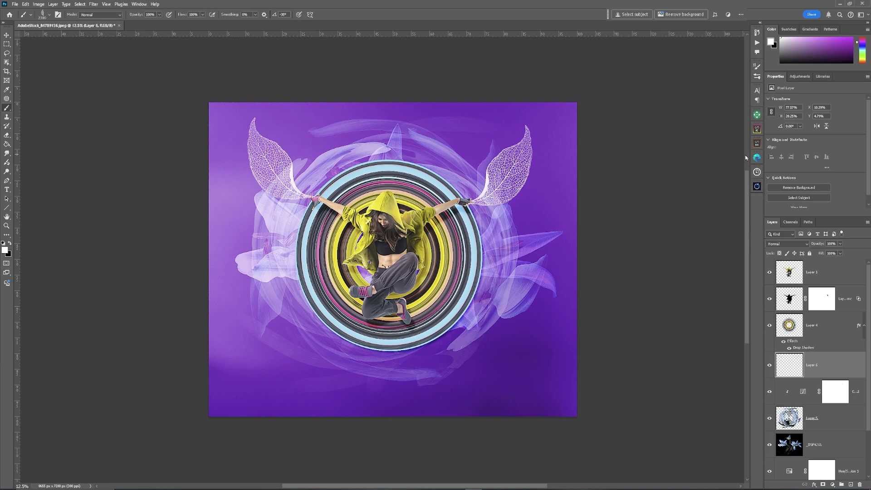
scroll(840, 403, "down", 2)
left_click(838, 412)
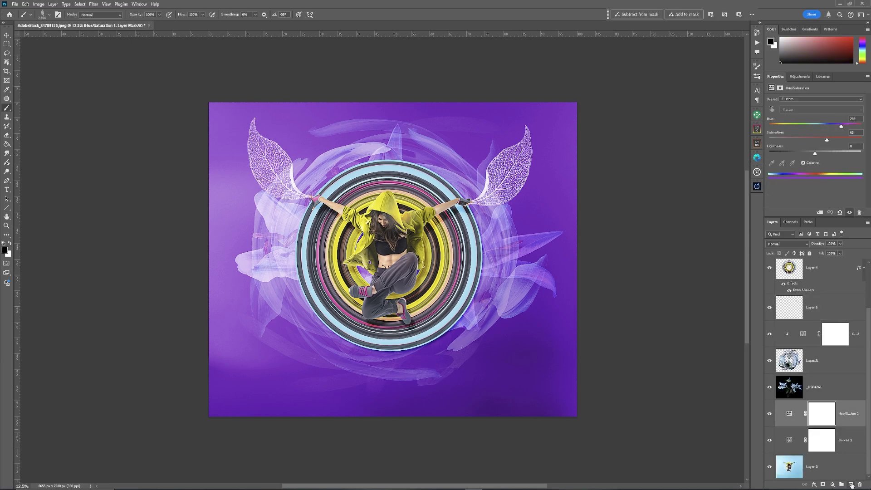
left_click(851, 484)
left_click(5, 249)
left_click(197, 115)
- Fill the new layer with purple using the Paint Bucket, then close the brush settings
key("g")
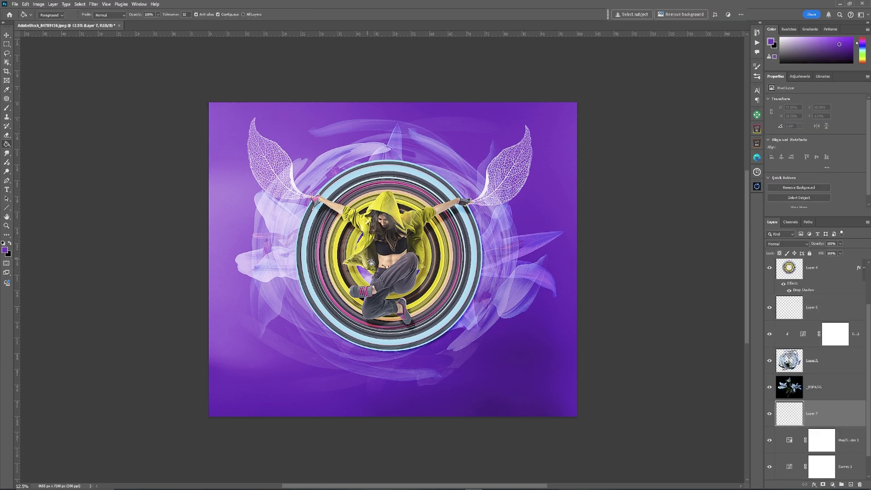
left_click(375, 259)
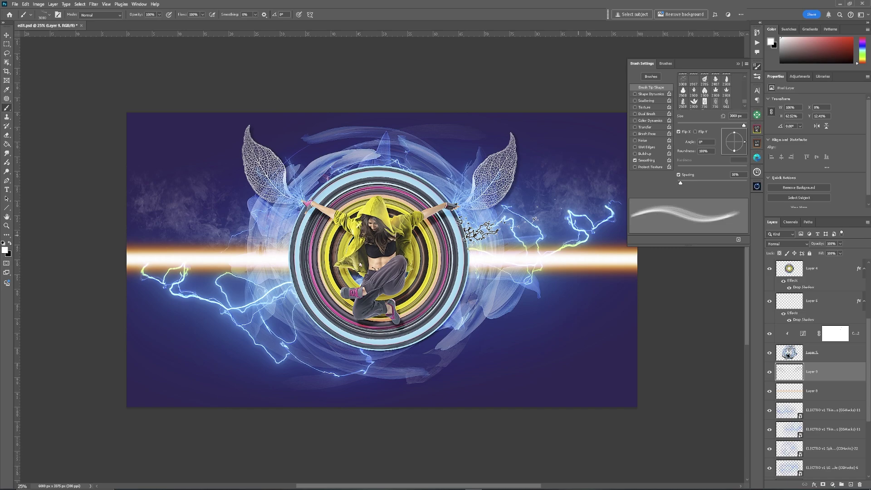
key("F5")
scroll(828, 351, "up", 3)
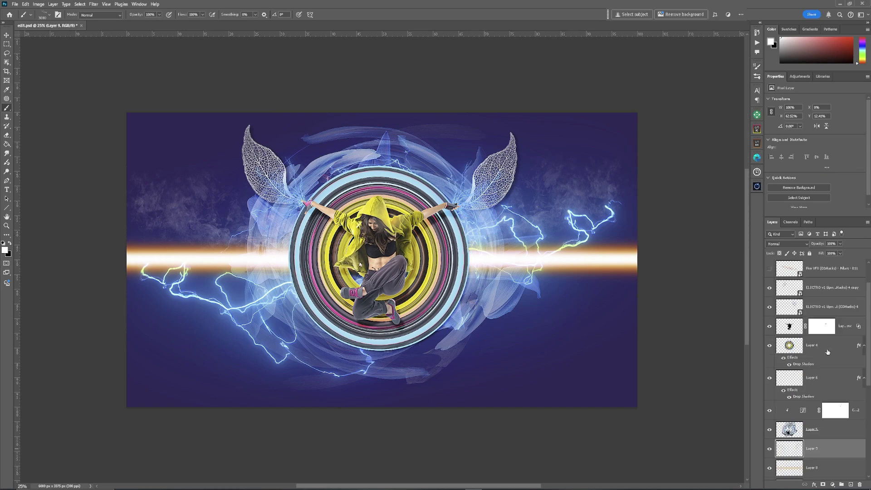